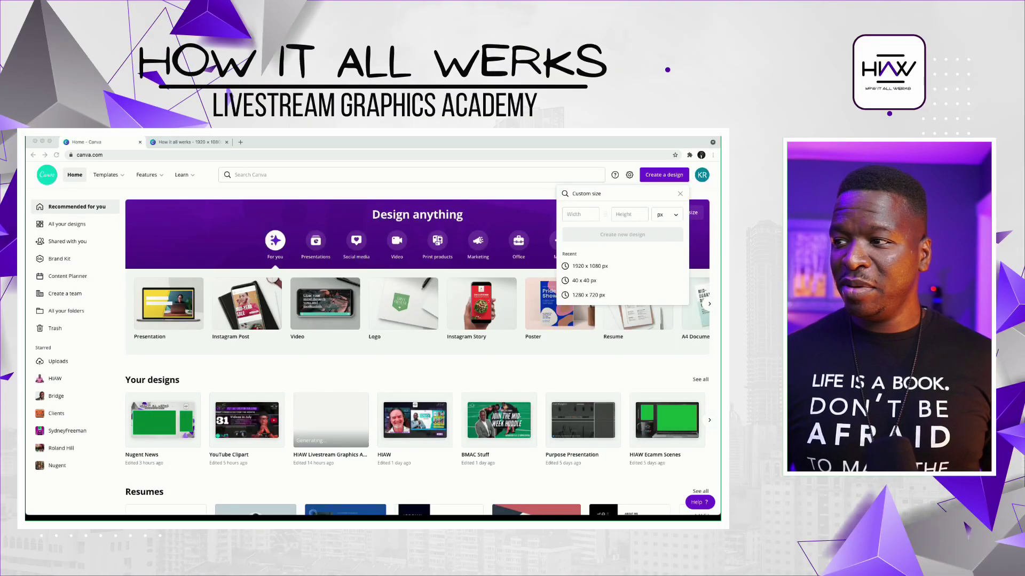
# - Switch to the already-open blank 1920 x 1080 'How it all werks' design
pyautogui.click(580, 214)
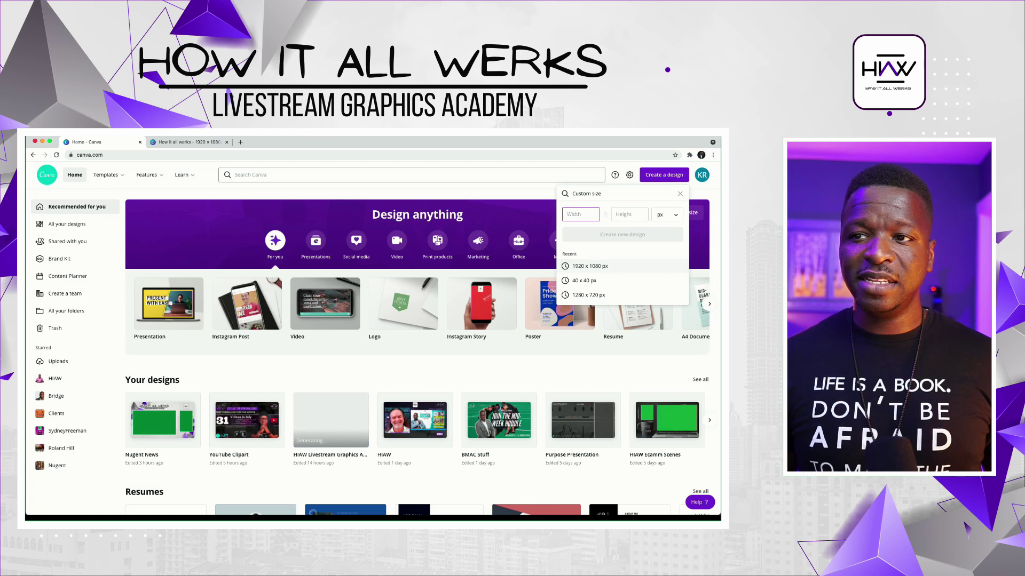
pyautogui.hotkey('ctrl', 'Tab')
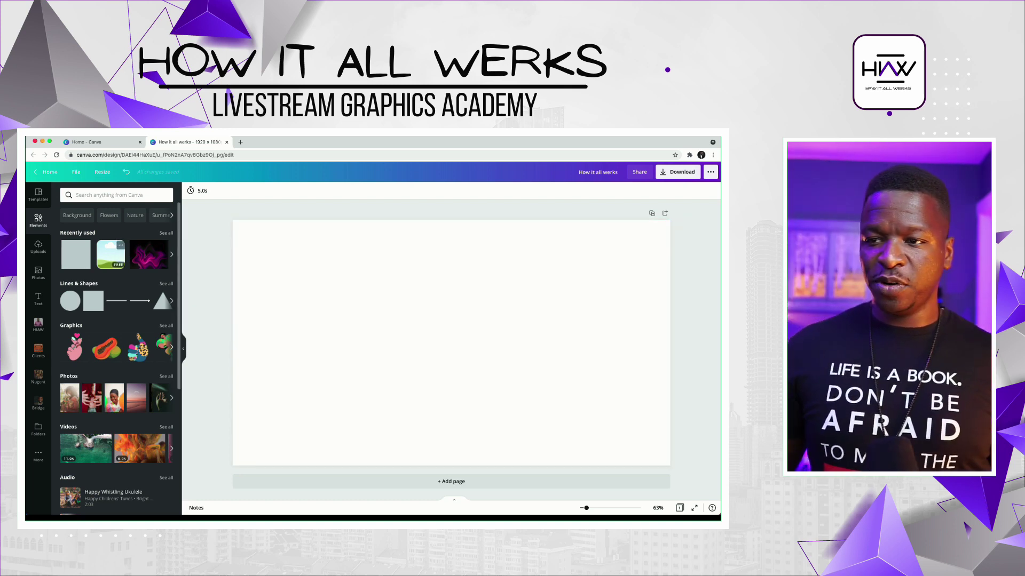
# - Set the page background to black, cover it with the pink fluid image, and add a text box
pyautogui.click(451, 342)
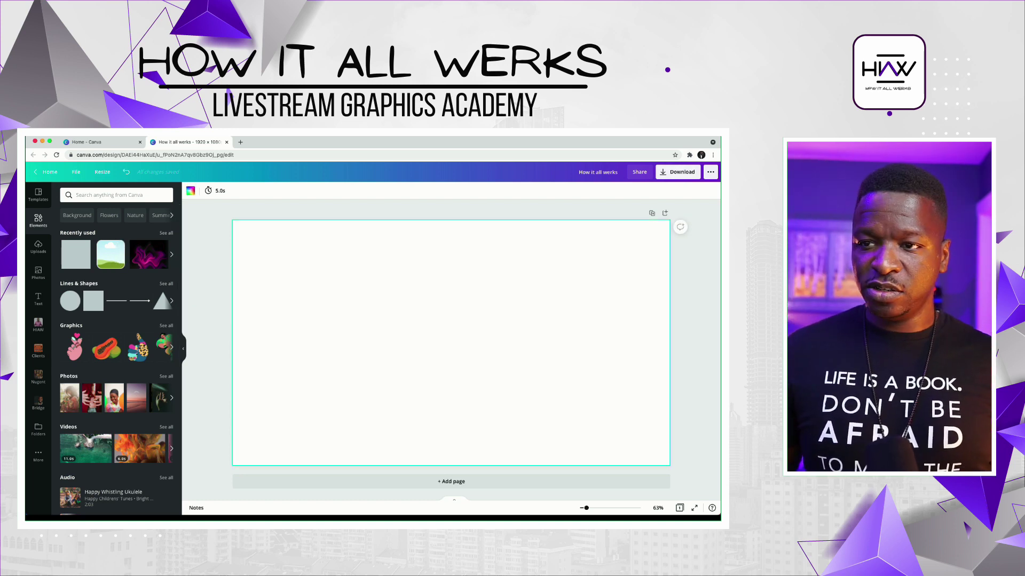
pyautogui.click(191, 191)
pyautogui.click(68, 306)
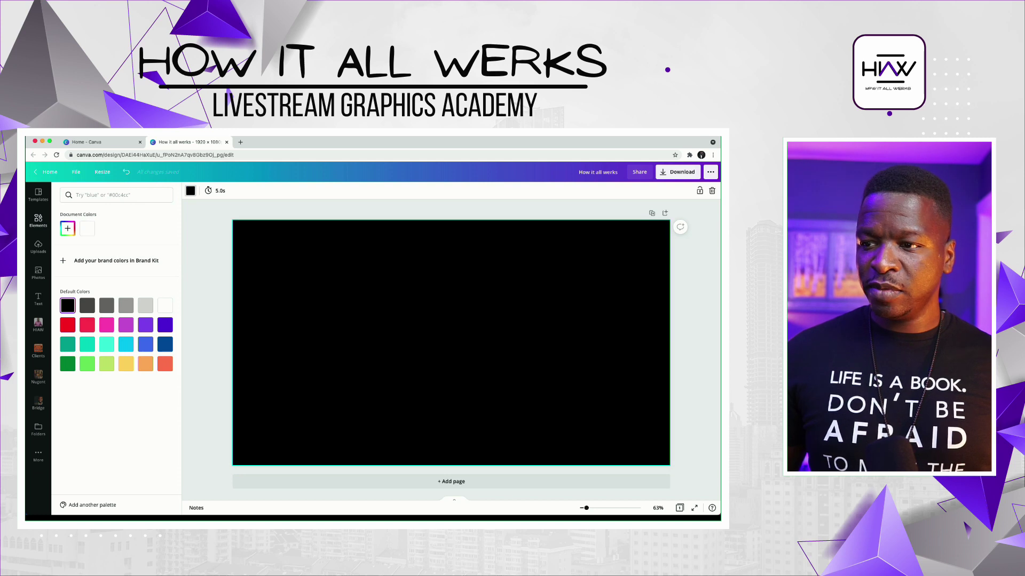
pyautogui.click(38, 219)
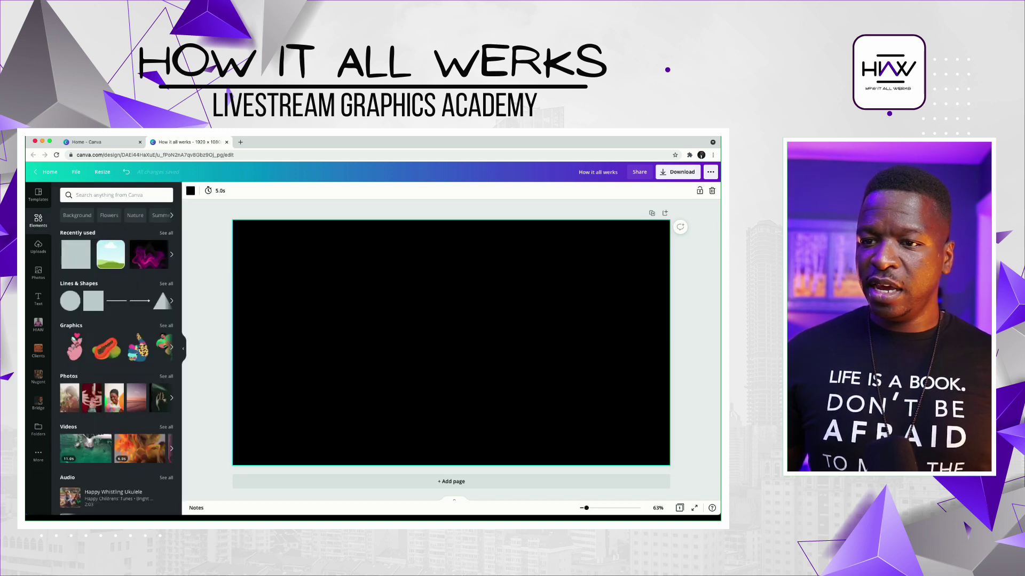
pyautogui.moveTo(149, 254); pyautogui.dragTo(251, 254)
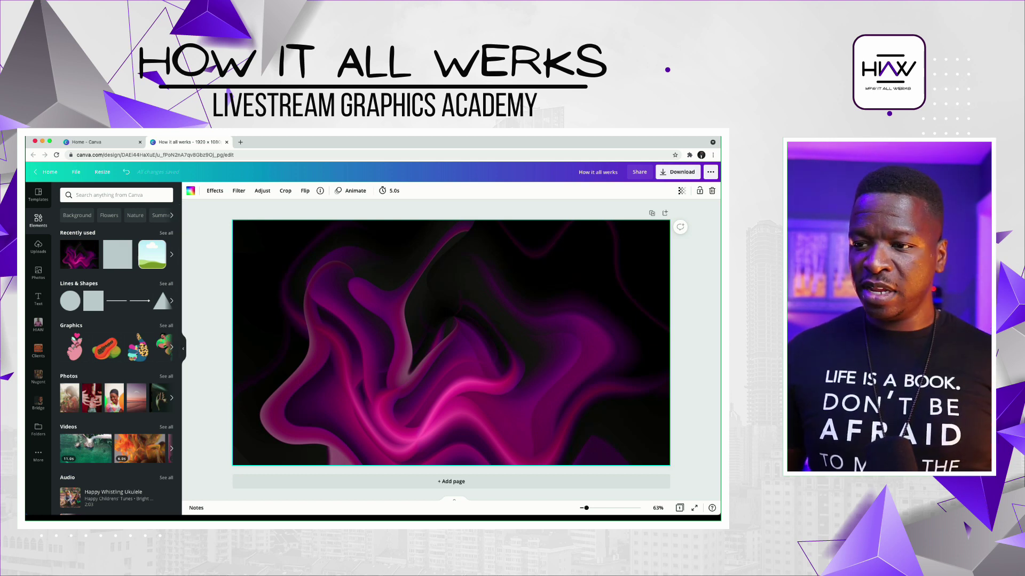
pyautogui.press('t')
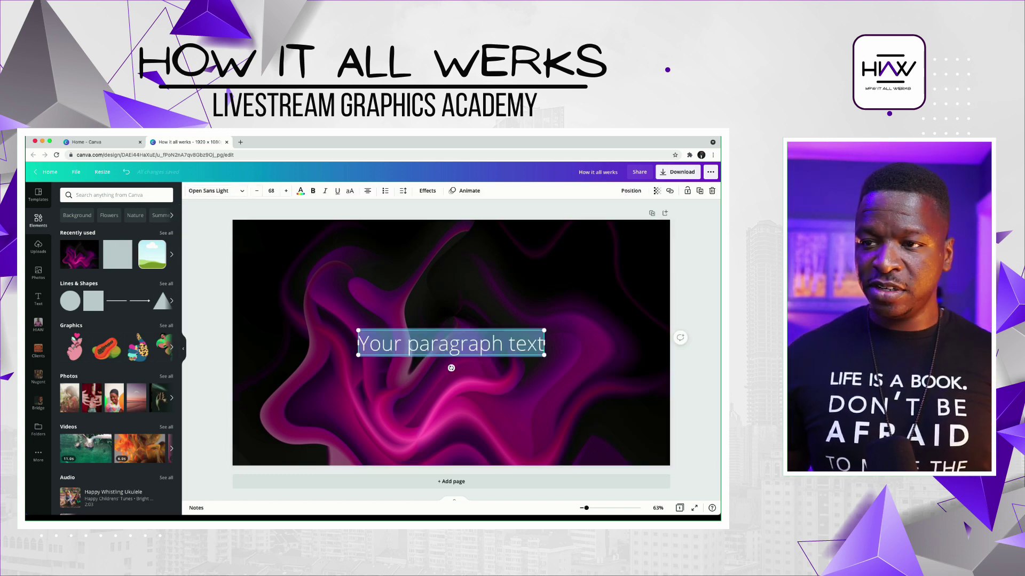
# - Set the new text box to Ananias and replace its text with 'HOW IT ALL WERKS'
pyautogui.click(216, 191)
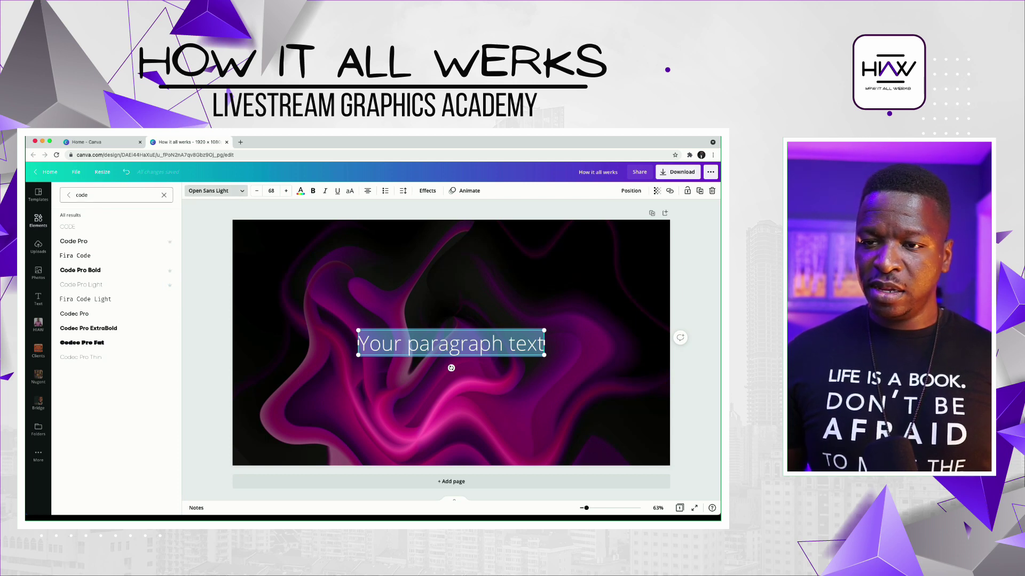
pyautogui.click(164, 195)
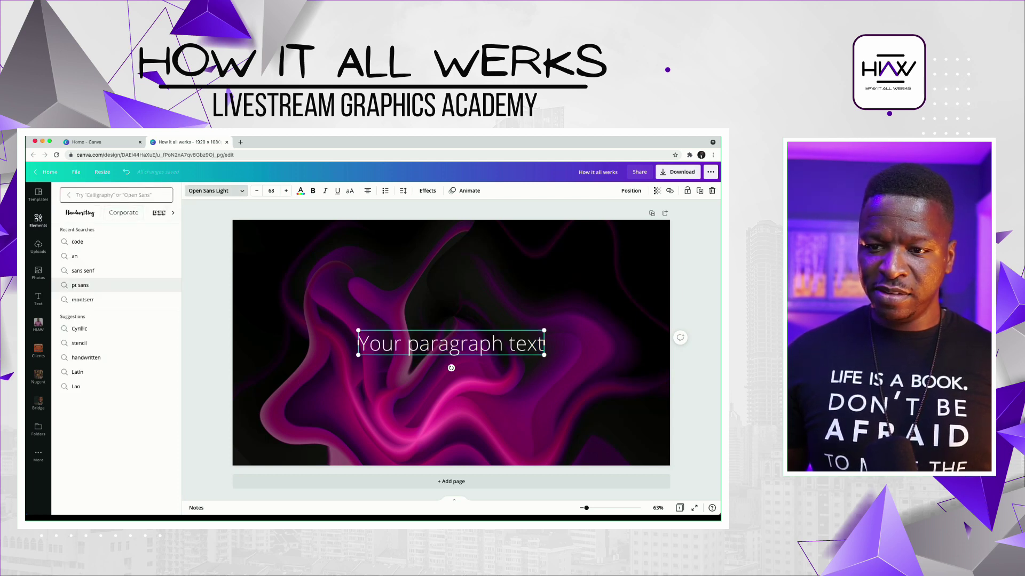
pyautogui.click(68, 194)
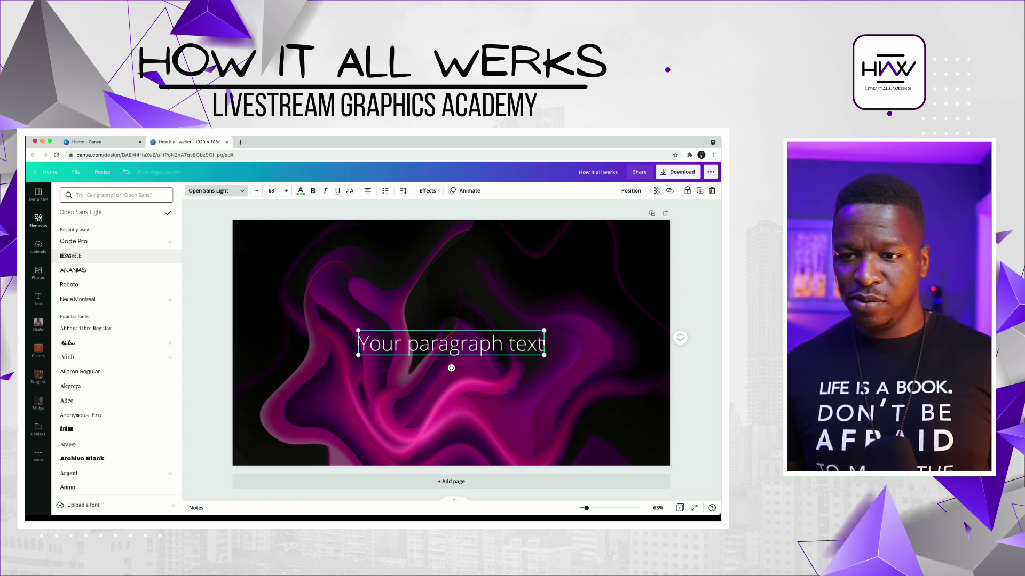
pyautogui.click(73, 270)
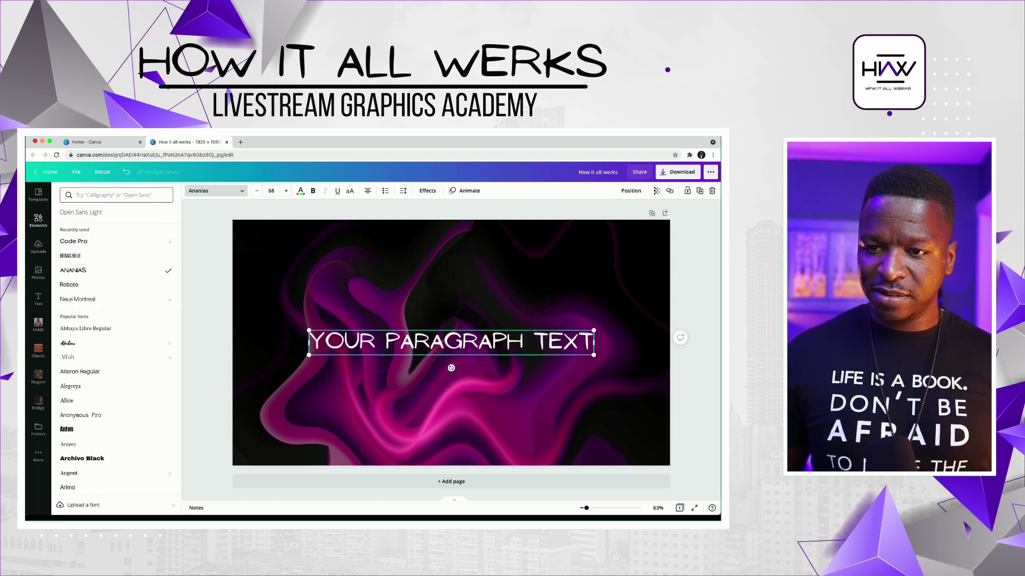
pyautogui.doubleClick(375, 341)
pyautogui.write('H')
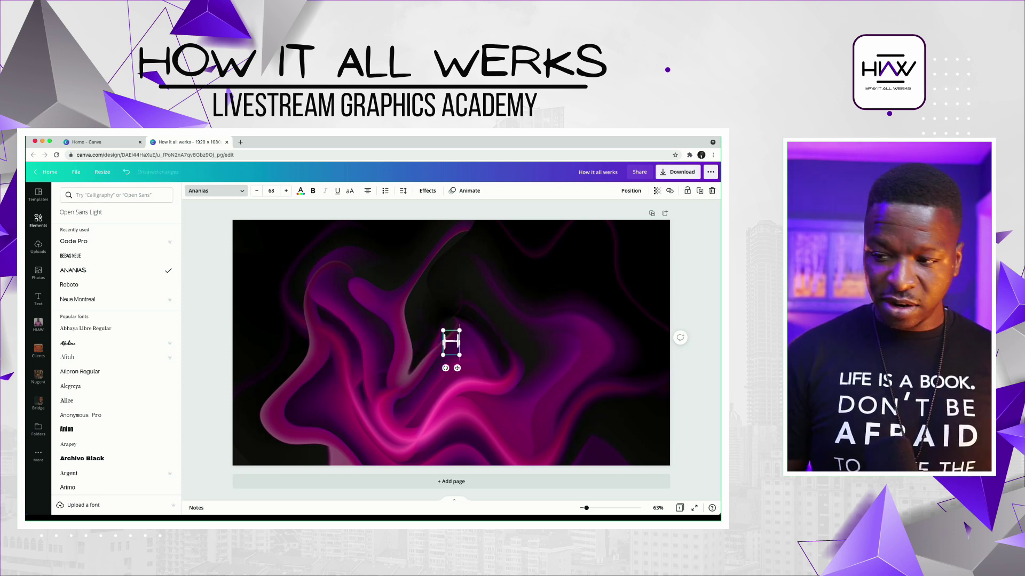
pyautogui.write('OW IT ALL WERKS')
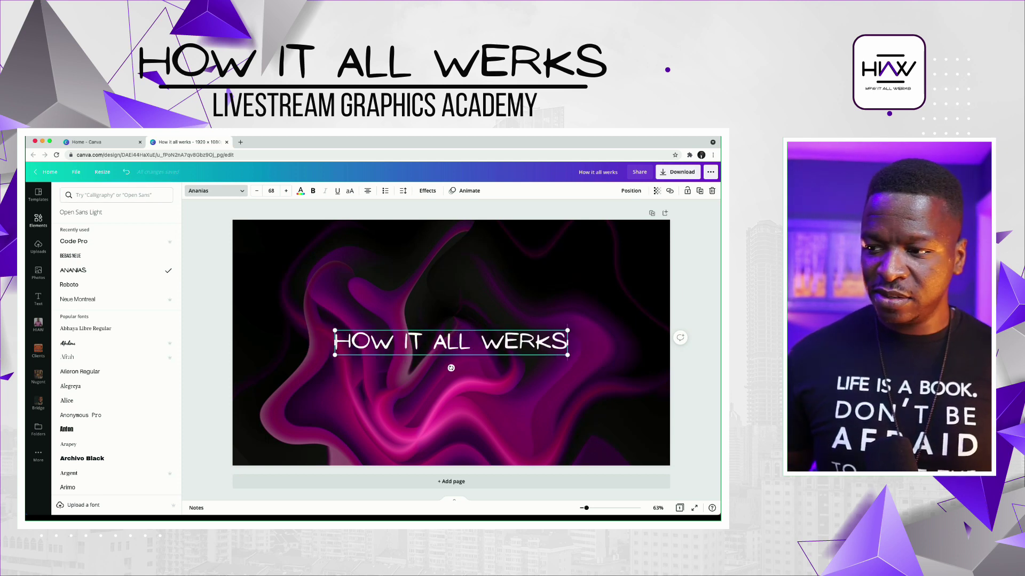
pyautogui.press('Escape')
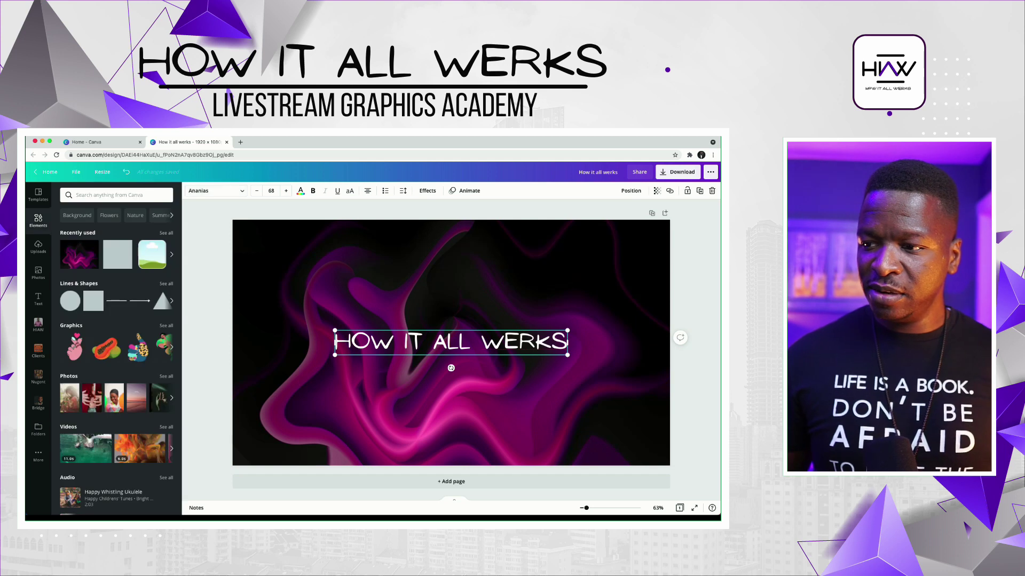
pyautogui.press('Escape')
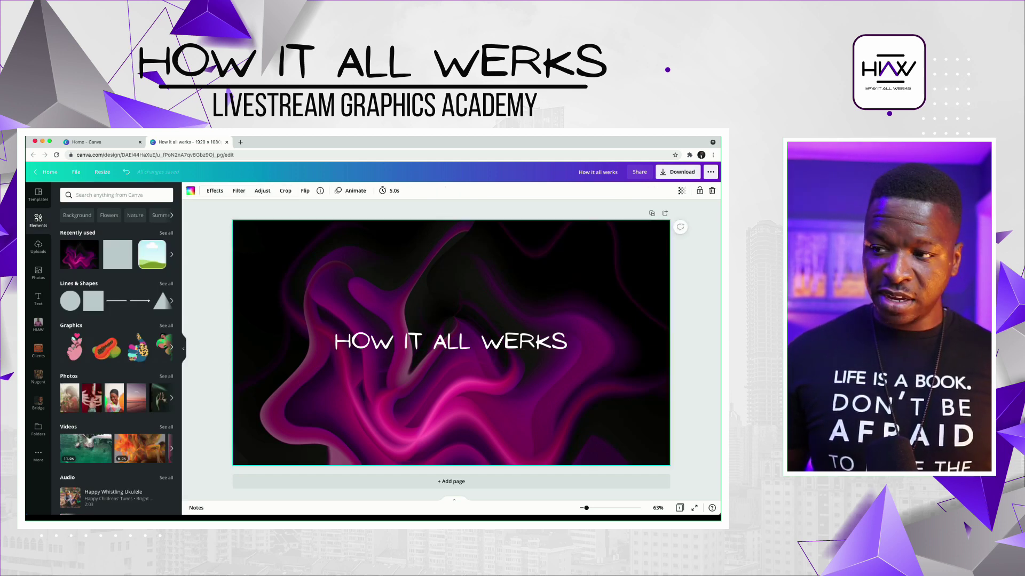
pyautogui.hotkey('ctrl', 'z')
# - Make a smaller Bebas Neue text reading 'CONVOS & COLLABS SPONSORED BY KOMPOSITION'
pyautogui.moveTo(451, 341); pyautogui.dragTo(444, 288)
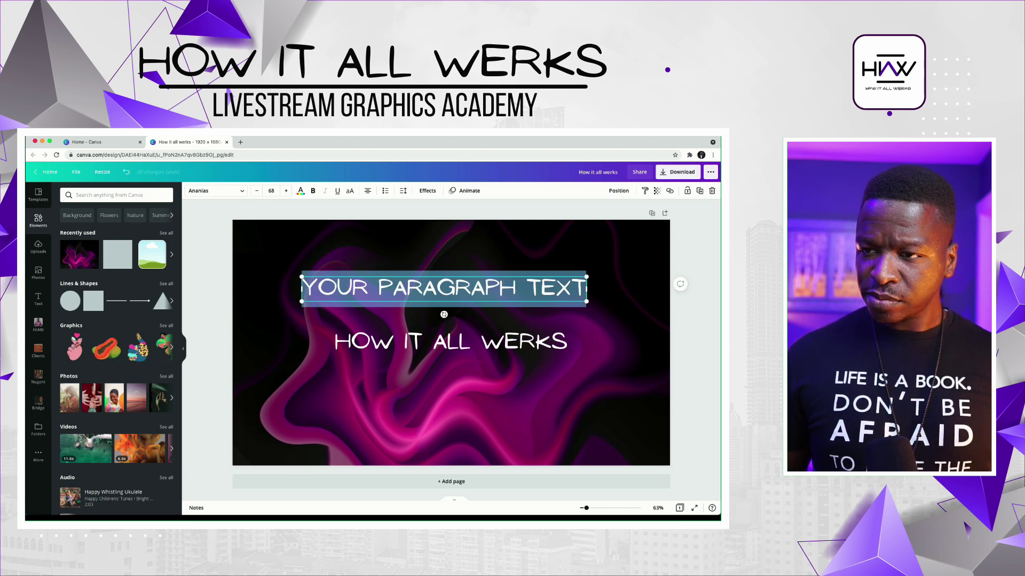
pyautogui.click(216, 190)
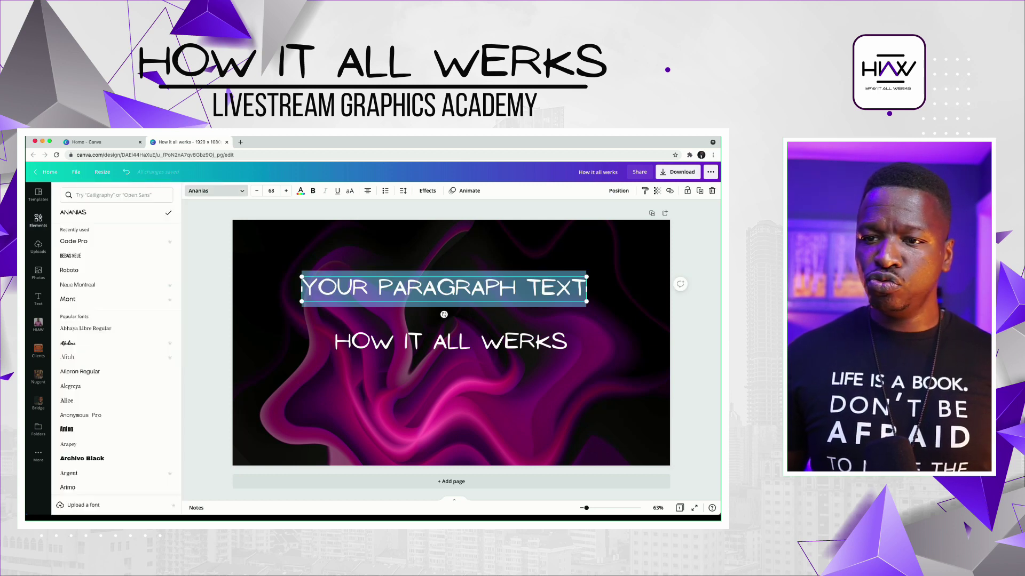
pyautogui.click(74, 255)
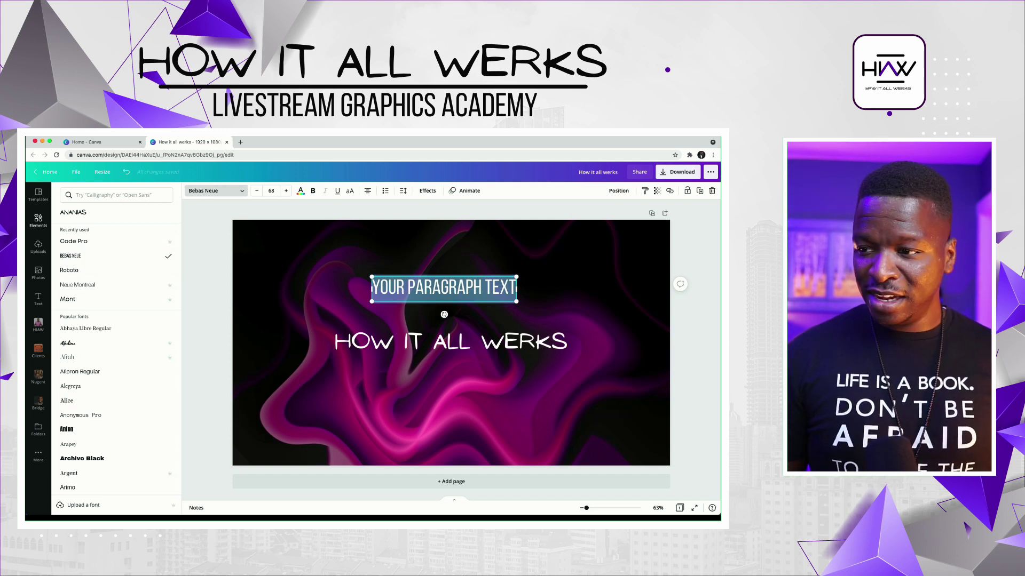
pyautogui.write('CONVOS A')
pyautogui.press('BackSpace')
pyautogui.press('BackSpace')
pyautogui.write('& COLLABS SPO')
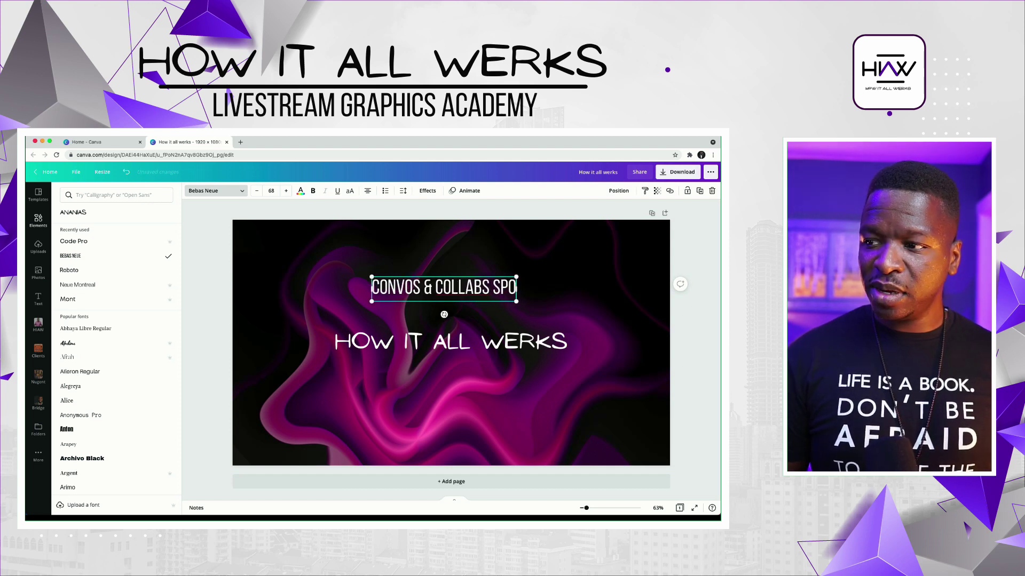
pyautogui.write('NSORED BY KOMPOSITION')
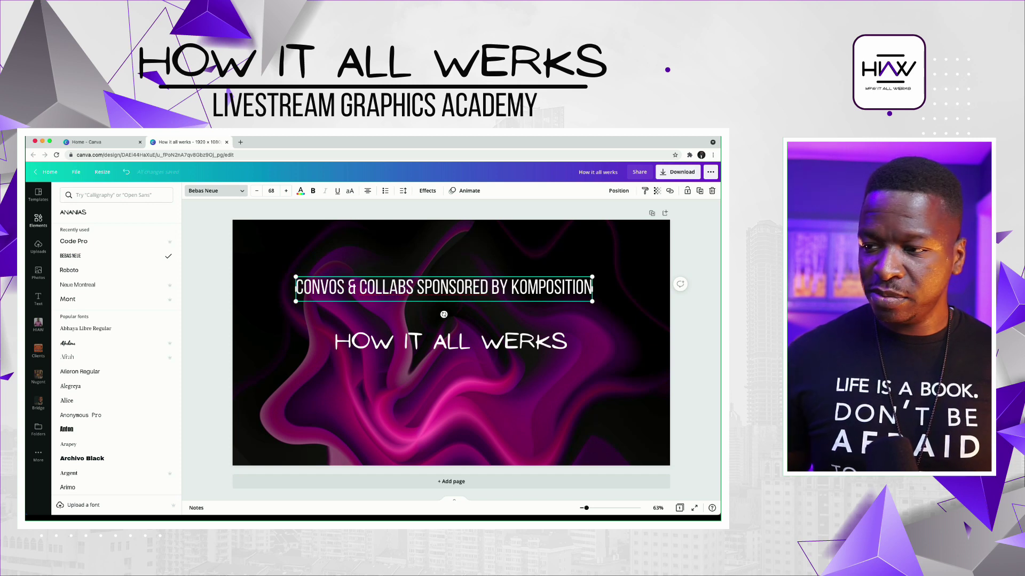
pyautogui.press('Escape')
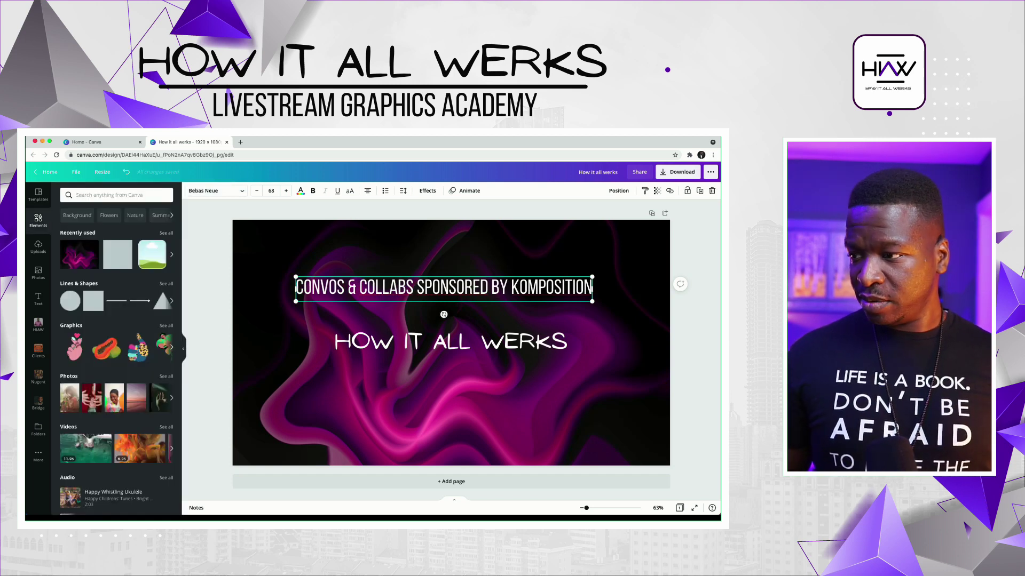
pyautogui.moveTo(592, 301); pyautogui.dragTo(458, 289)
# - Scale the title down into the top-left corner and tuck the shrunken subtitle beneath it
pyautogui.moveTo(384, 344); pyautogui.dragTo(289, 240)
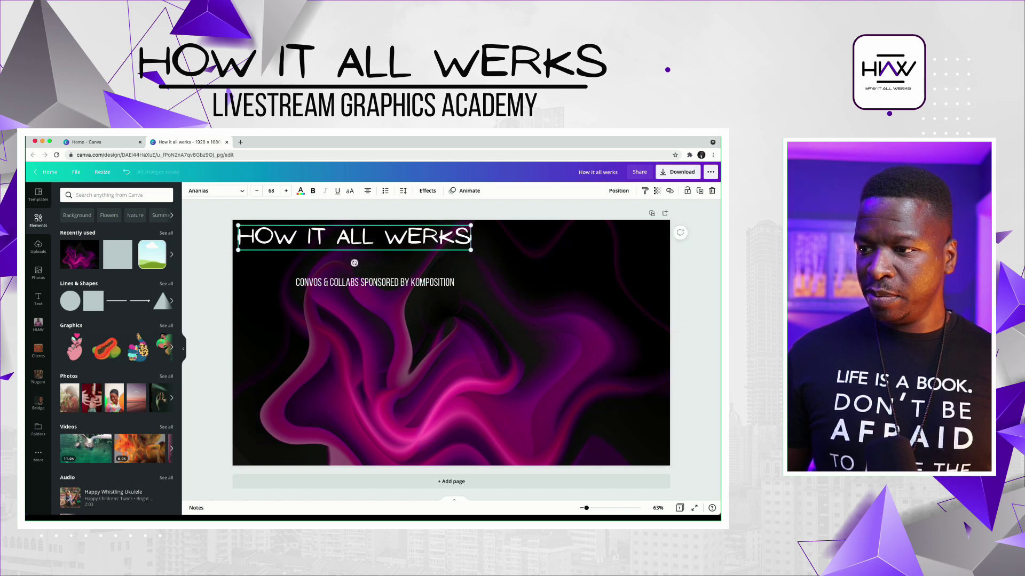
pyautogui.moveTo(470, 249); pyautogui.dragTo(390, 239)
pyautogui.click(373, 282)
pyautogui.moveTo(374, 282); pyautogui.dragTo(316, 247)
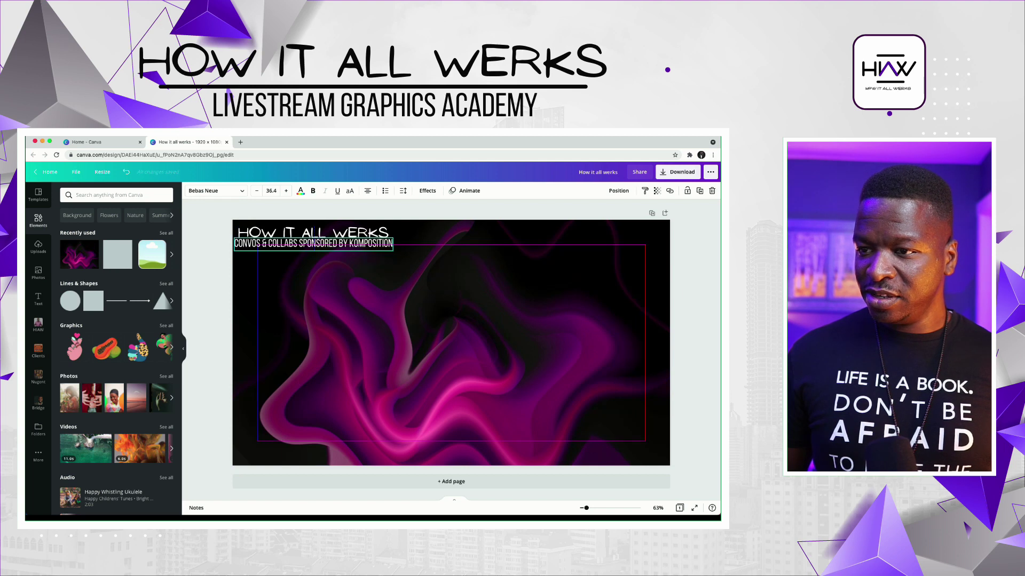
pyautogui.click(331, 277)
pyautogui.click(368, 248)
pyautogui.moveTo(396, 255); pyautogui.dragTo(386, 254)
pyautogui.click(451, 342)
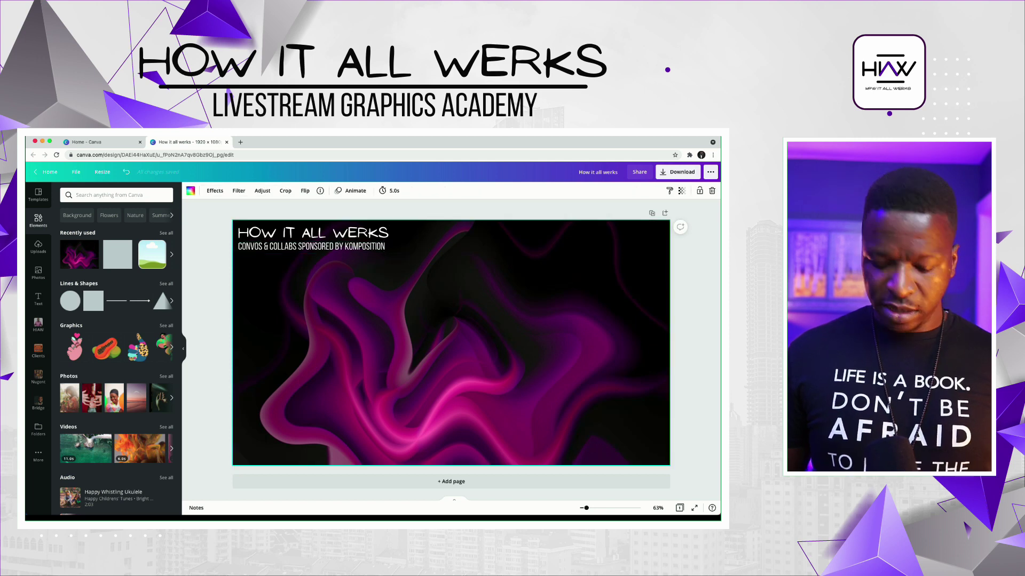
pyautogui.press('l')
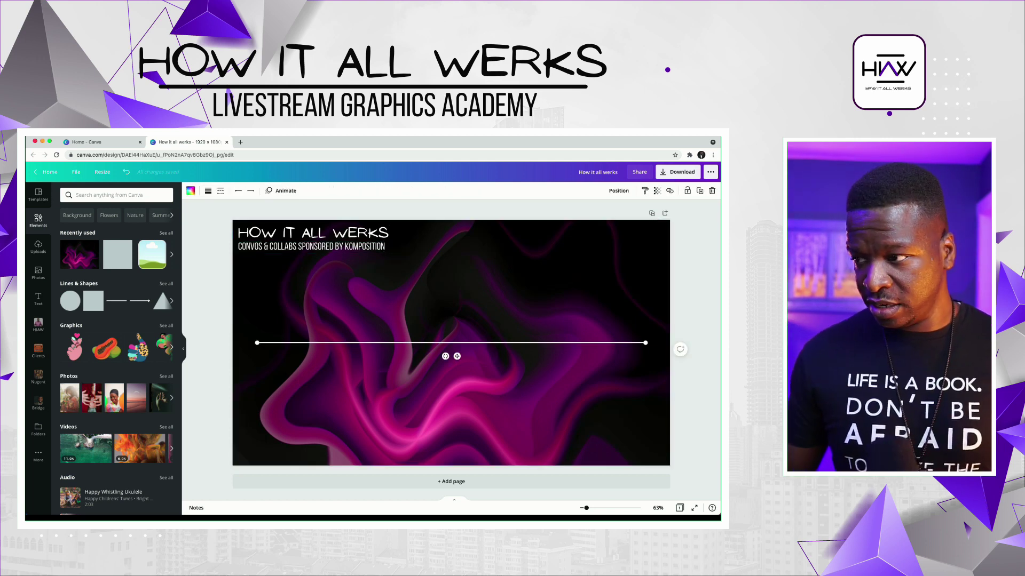
# - Shorten the white line and position it just below the subtitle
pyautogui.moveTo(645, 342); pyautogui.dragTo(402, 342)
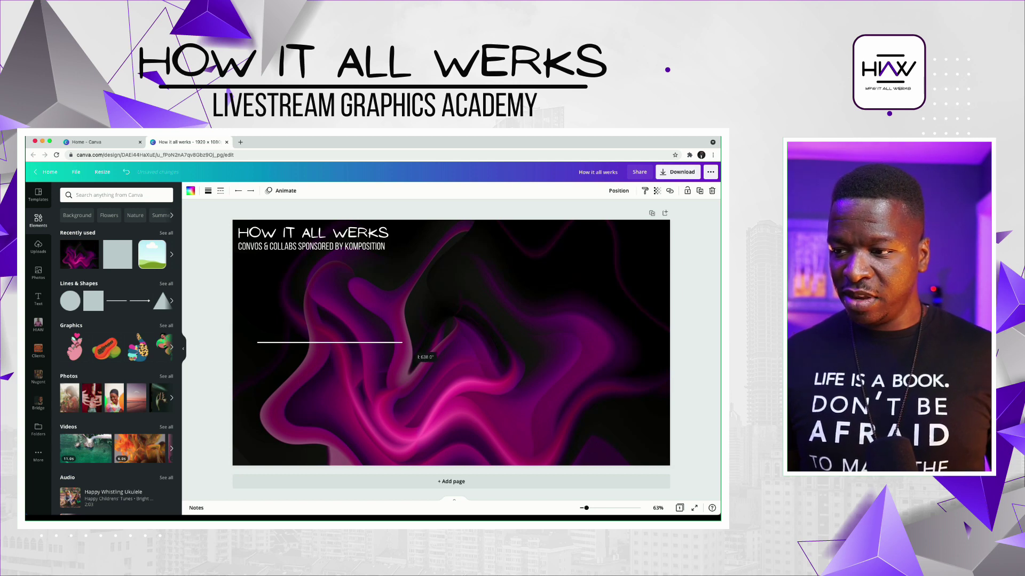
pyautogui.moveTo(335, 356); pyautogui.dragTo(320, 256)
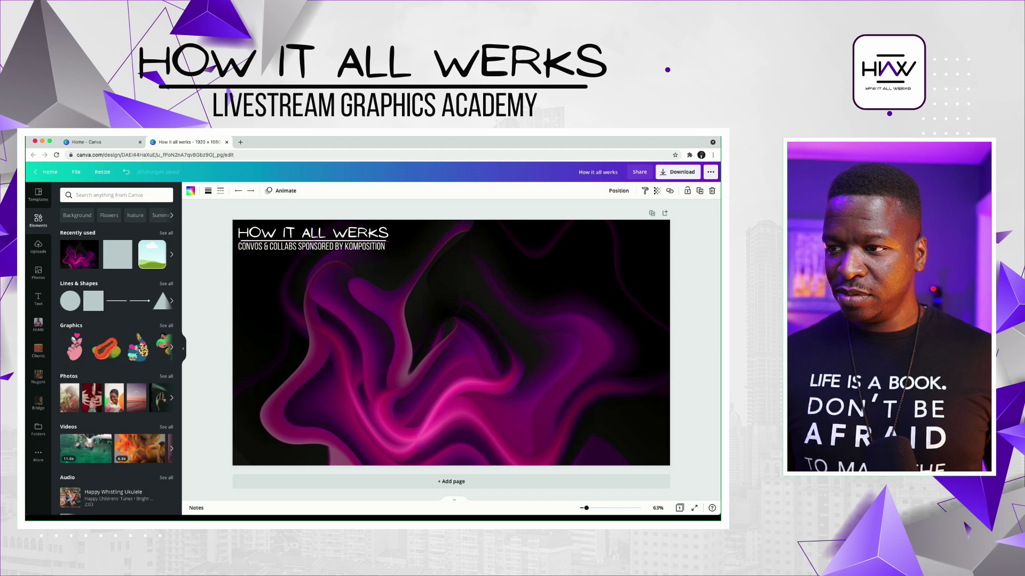
pyautogui.moveTo(320, 255); pyautogui.dragTo(319, 254)
# - Select the title, subtitle and line together and group them
pyautogui.moveTo(228, 214)
pyautogui.mouseDown()
pyautogui.moveTo(355, 269)
pyautogui.moveTo(395, 262)
pyautogui.mouseUp()
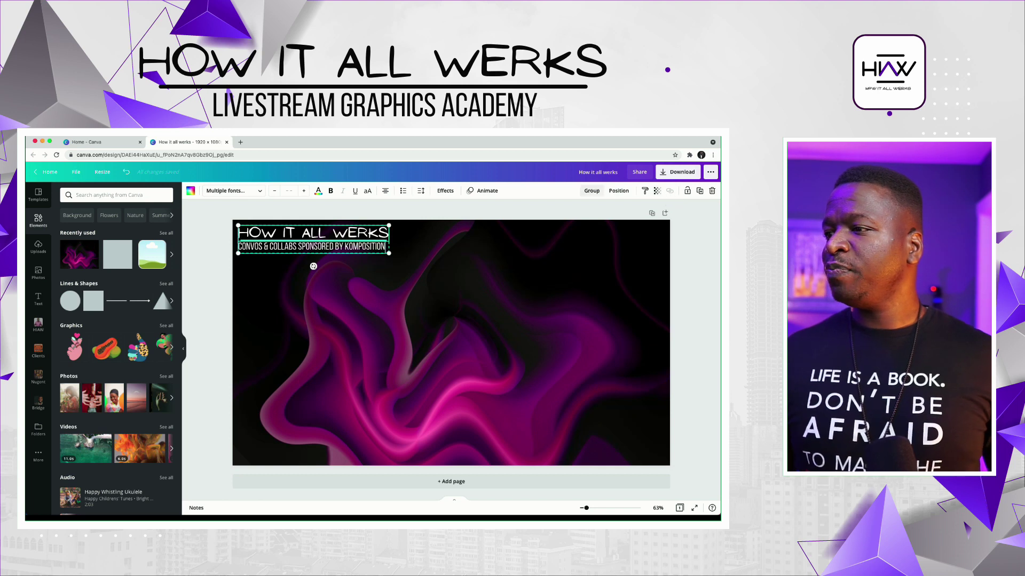
pyautogui.click(592, 190)
pyautogui.click(661, 240)
pyautogui.click(313, 248)
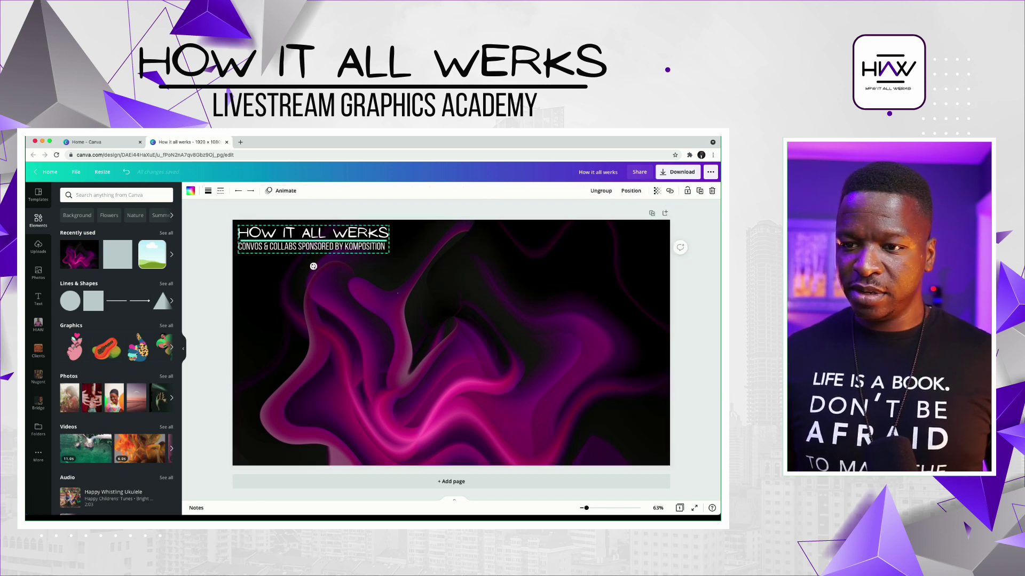
# - Add a rounded picture frame to the canvas
pyautogui.click(157, 251)
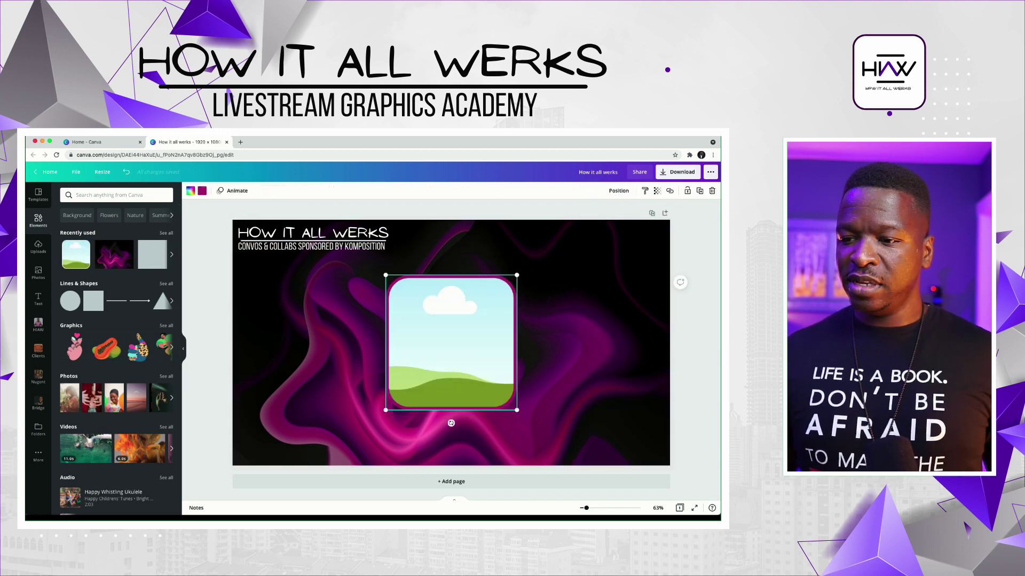
pyautogui.click(202, 190)
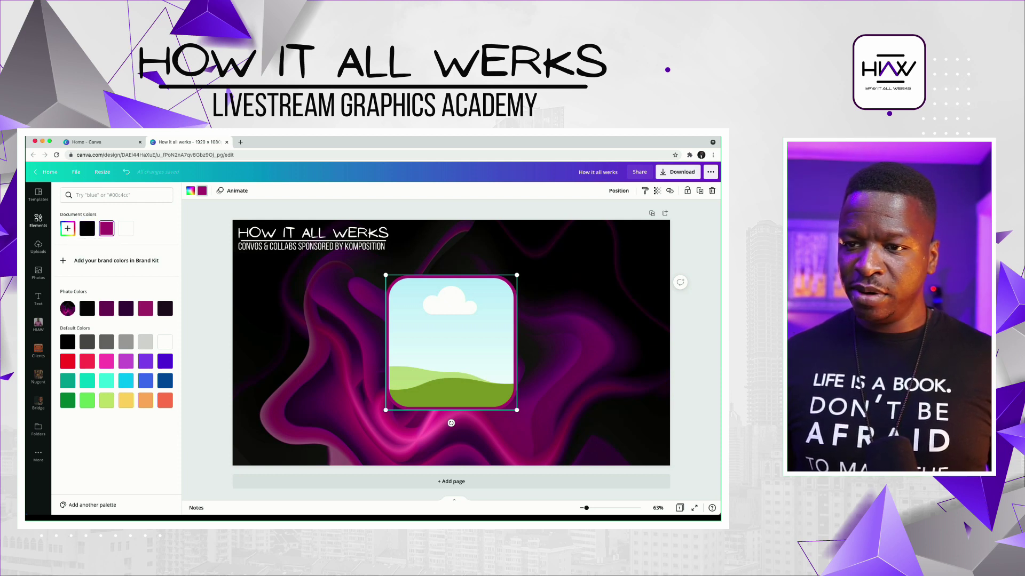
pyautogui.press('Escape')
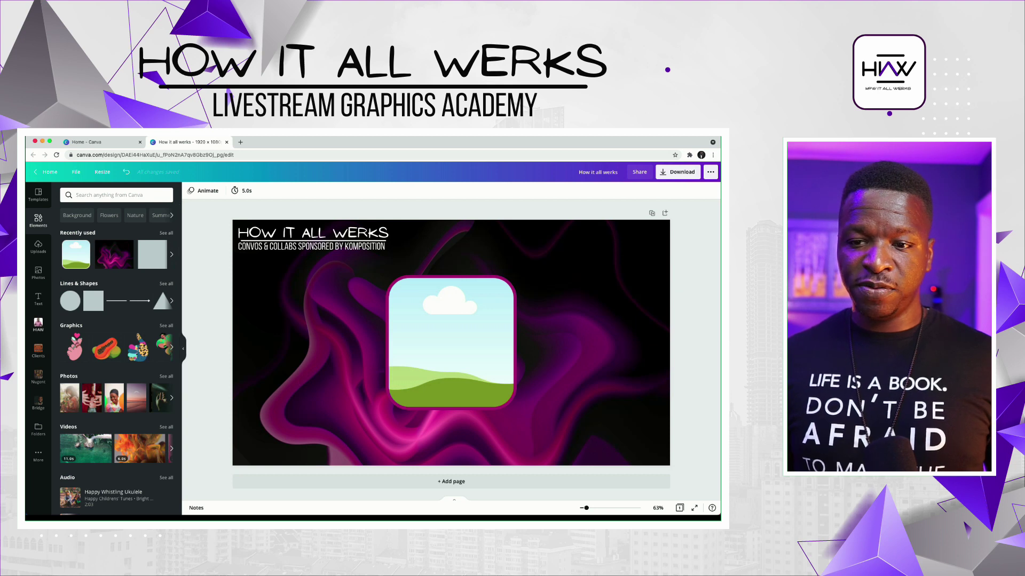
# - Drop the HIAW logo into the frame, give it a purple border, and shrink it to a badge
pyautogui.click(38, 325)
pyautogui.moveTo(145, 453); pyautogui.dragTo(469, 369)
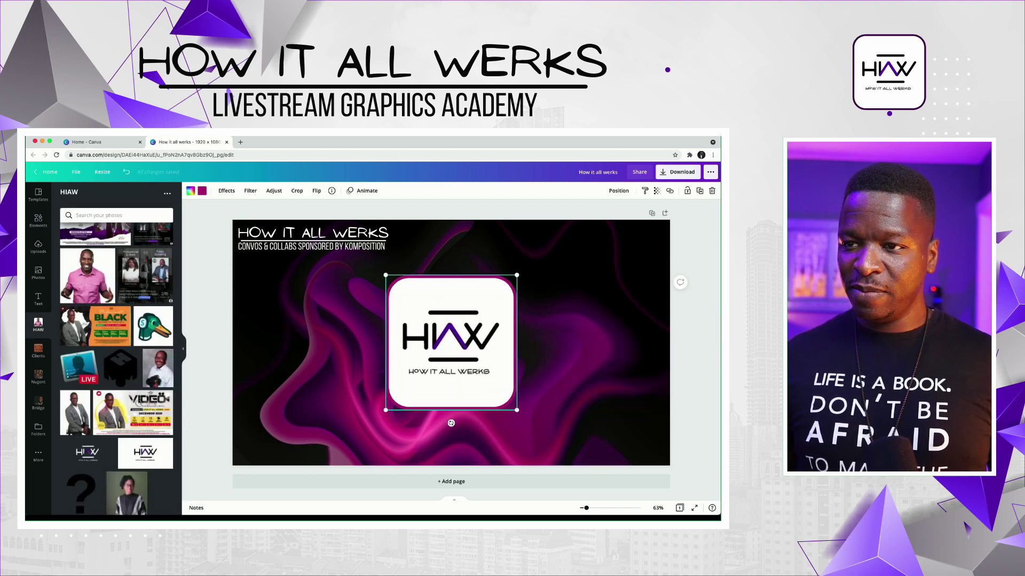
pyautogui.click(145, 330)
pyautogui.moveTo(385, 276); pyautogui.dragTo(645, 242)
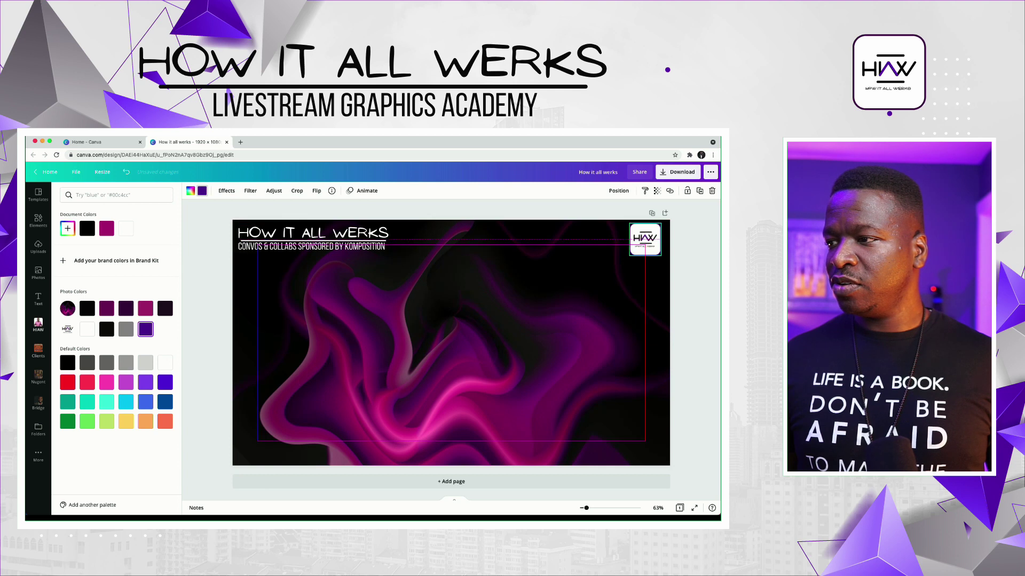
pyautogui.click(38, 325)
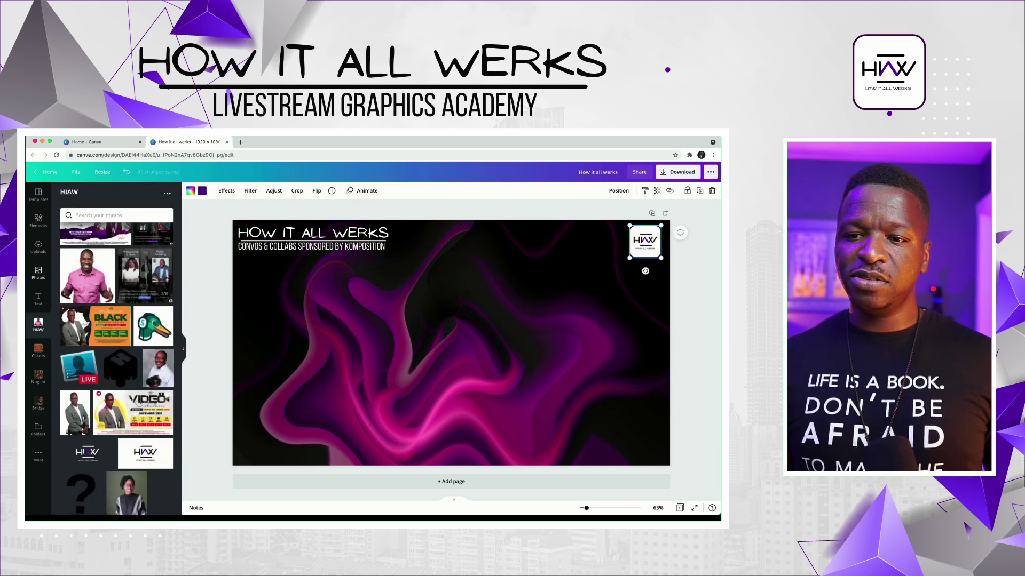
pyautogui.click(37, 220)
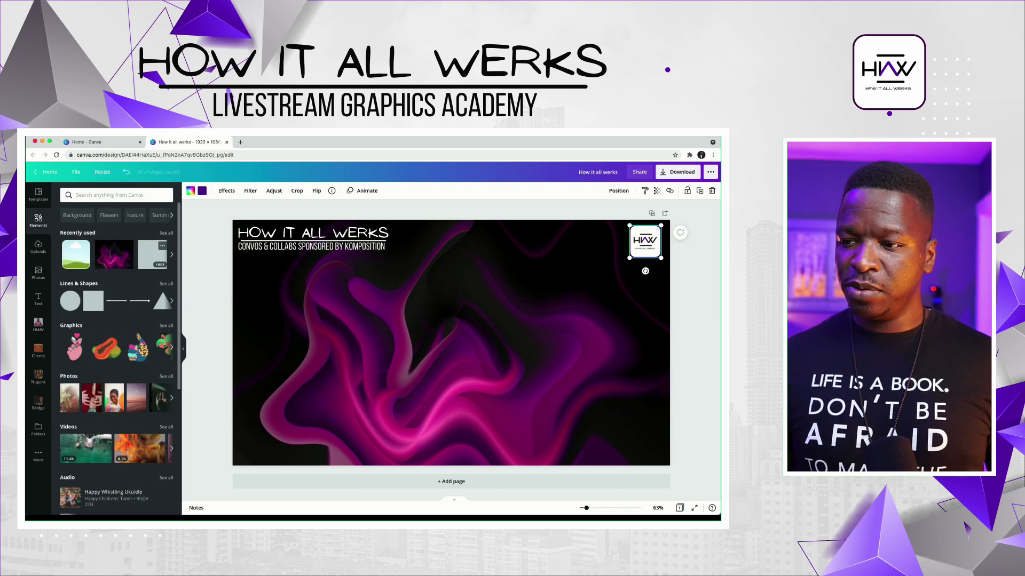
# - Add a square shape, colour it white, and flatten it into a thin bar
pyautogui.click(93, 300)
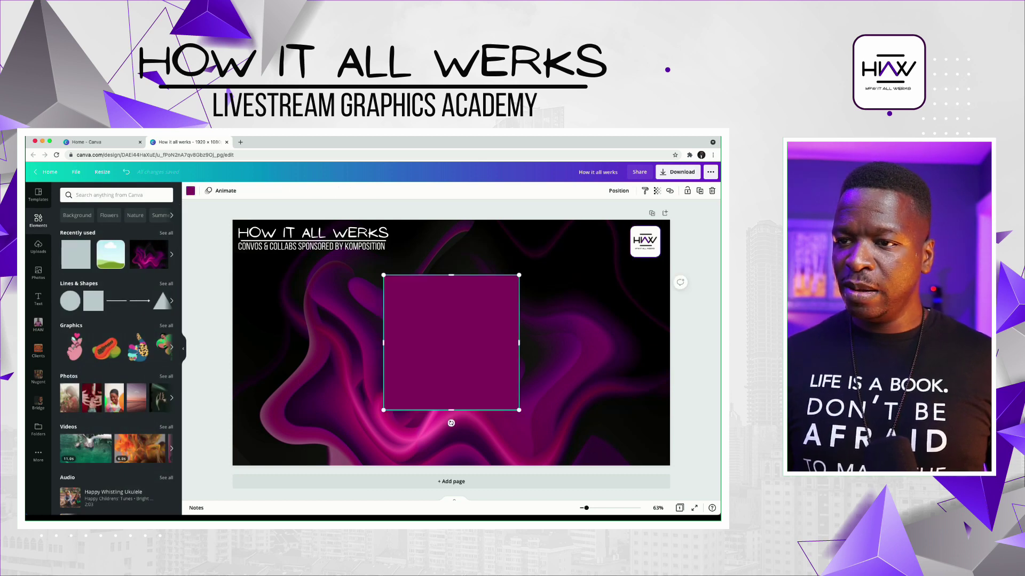
pyautogui.click(191, 191)
pyautogui.click(145, 229)
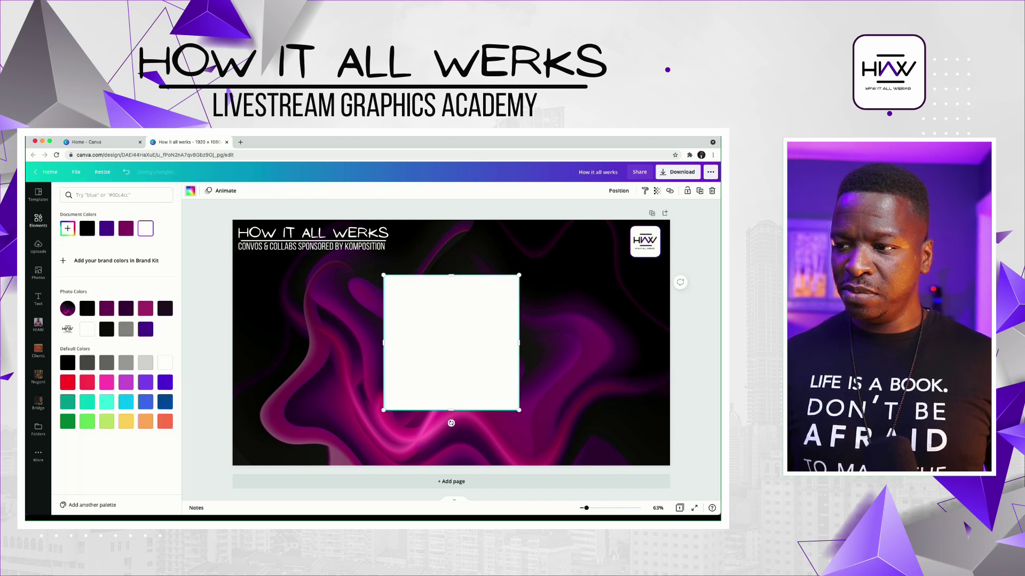
pyautogui.moveTo(451, 275); pyautogui.dragTo(344, 290)
pyautogui.click(38, 220)
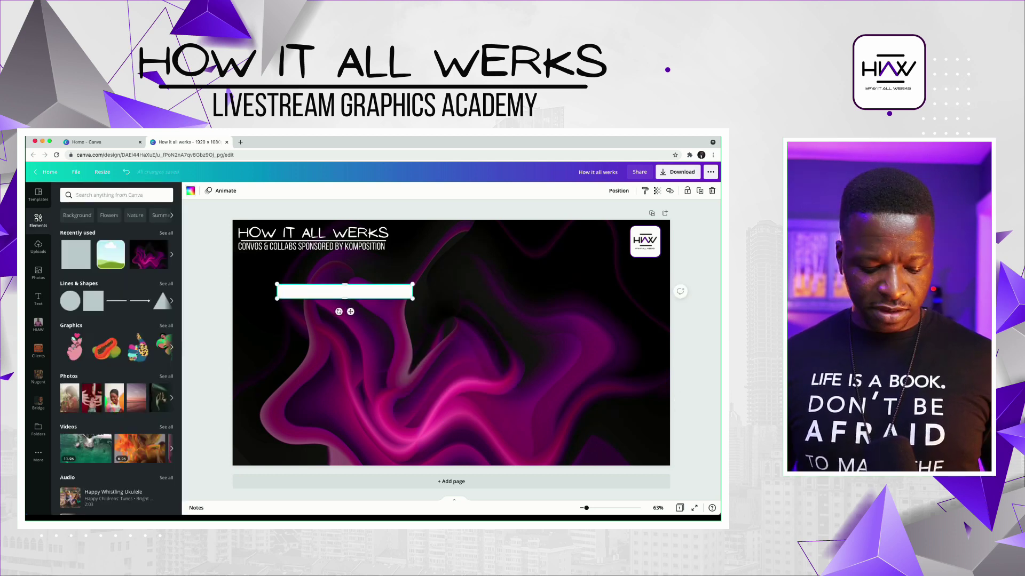
# - Add a Code Pro text box containing the host's social handle
pyautogui.press('t')
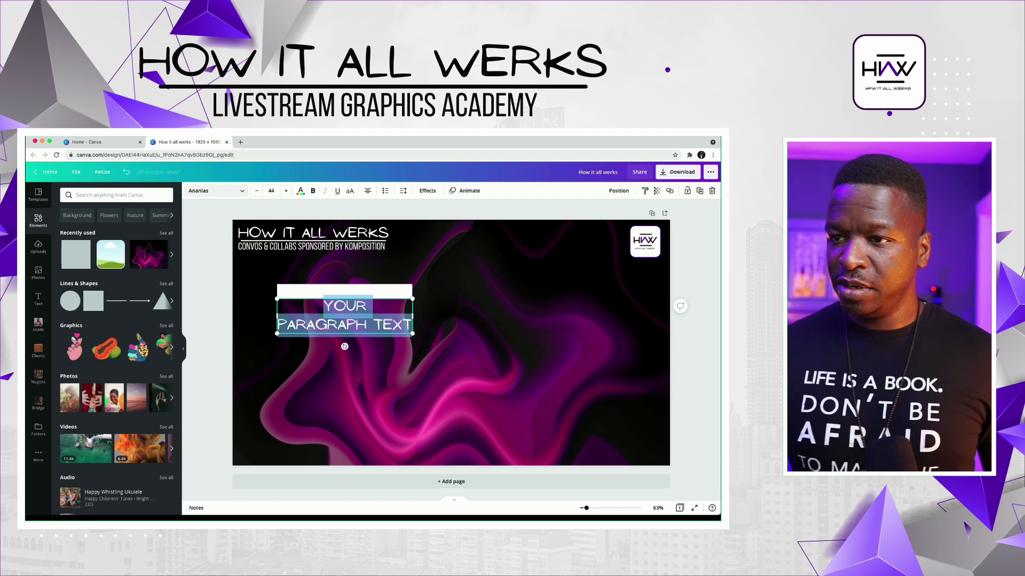
pyautogui.click(216, 191)
pyautogui.click(73, 256)
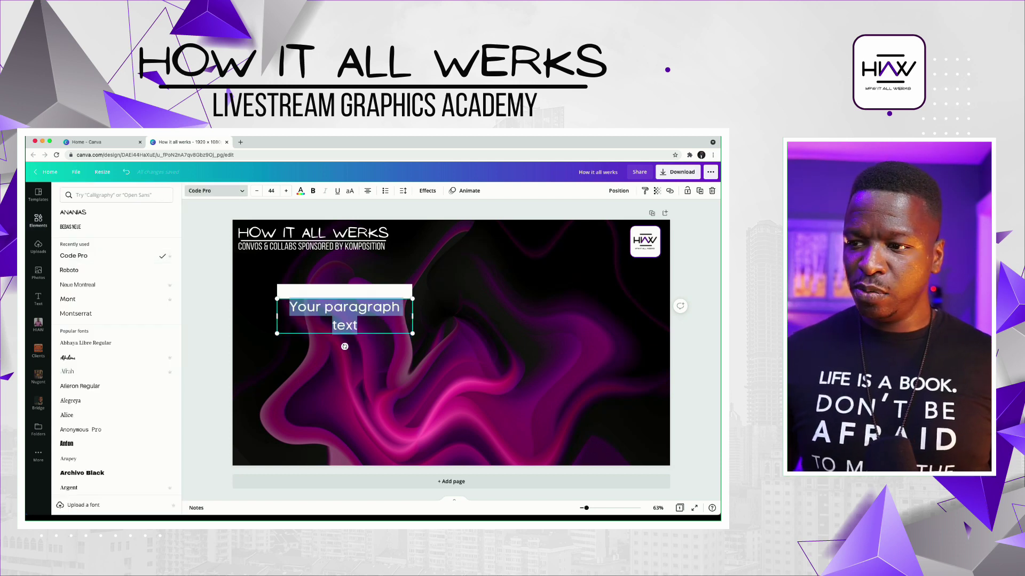
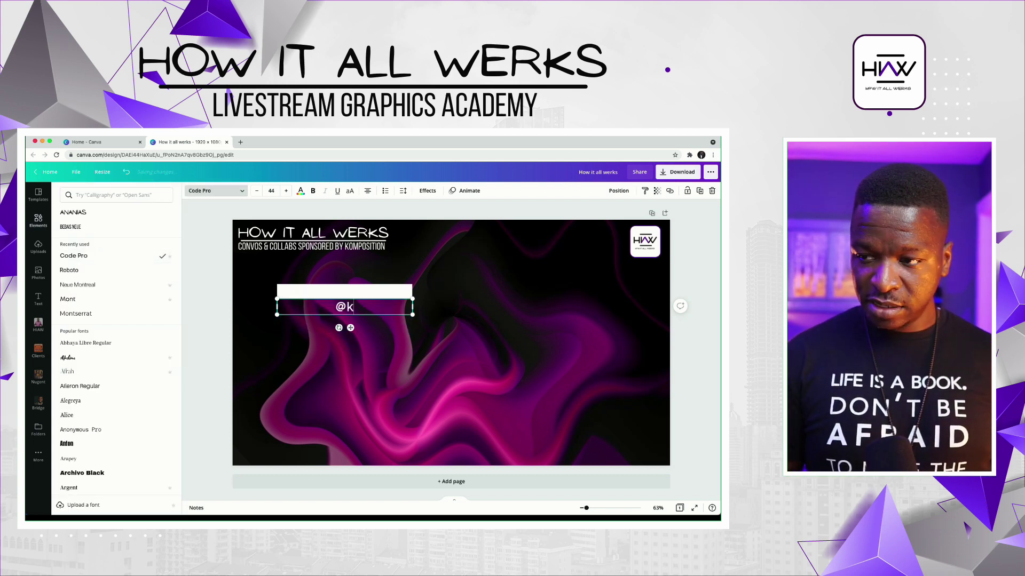
pyautogui.press('Return')
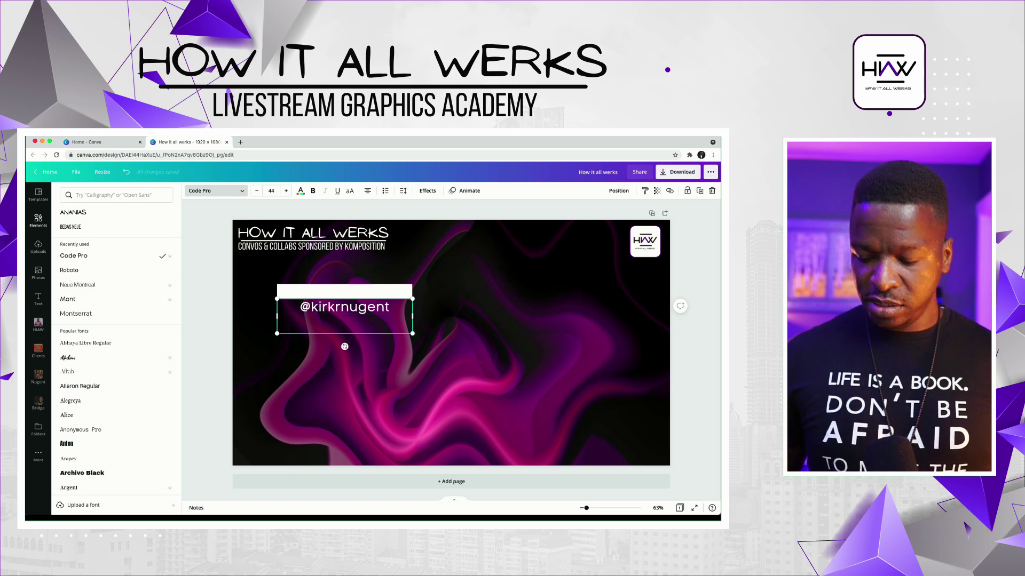
pyautogui.press('BackSpace')
# - Shrink the handle text to fit inside the white bar
pyautogui.click(345, 346)
pyautogui.click(344, 346)
pyautogui.click(344, 307)
pyautogui.moveTo(413, 315); pyautogui.dragTo(372, 292)
pyautogui.click(676, 302)
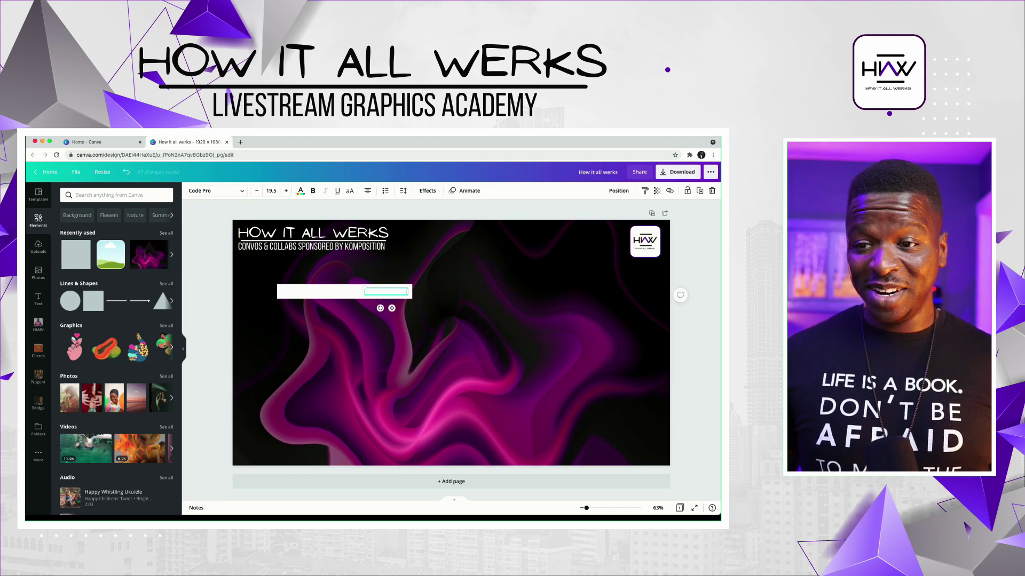
# - Colour the handle text dark purple
pyautogui.doubleClick(385, 291)
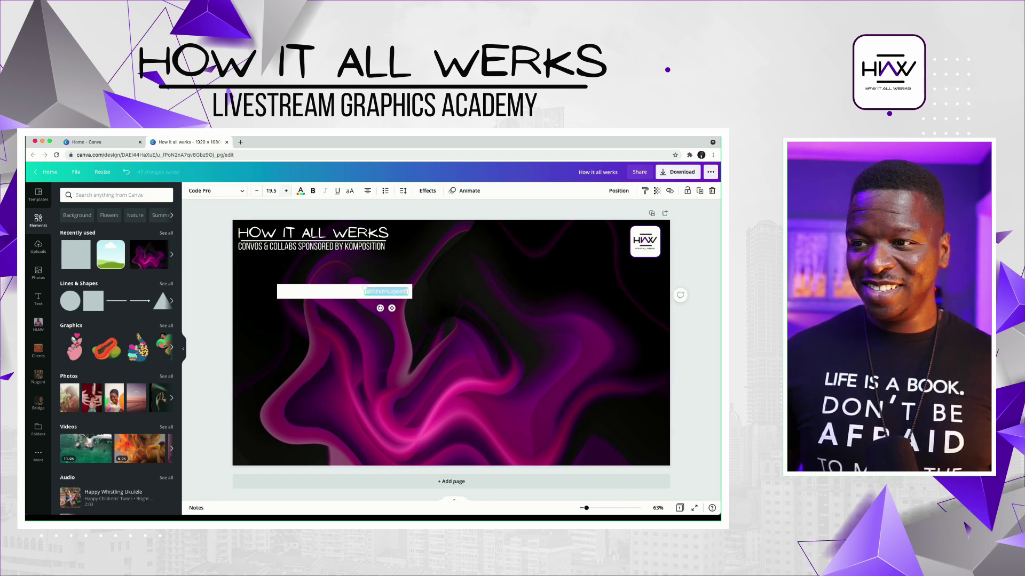
pyautogui.click(301, 191)
pyautogui.click(106, 308)
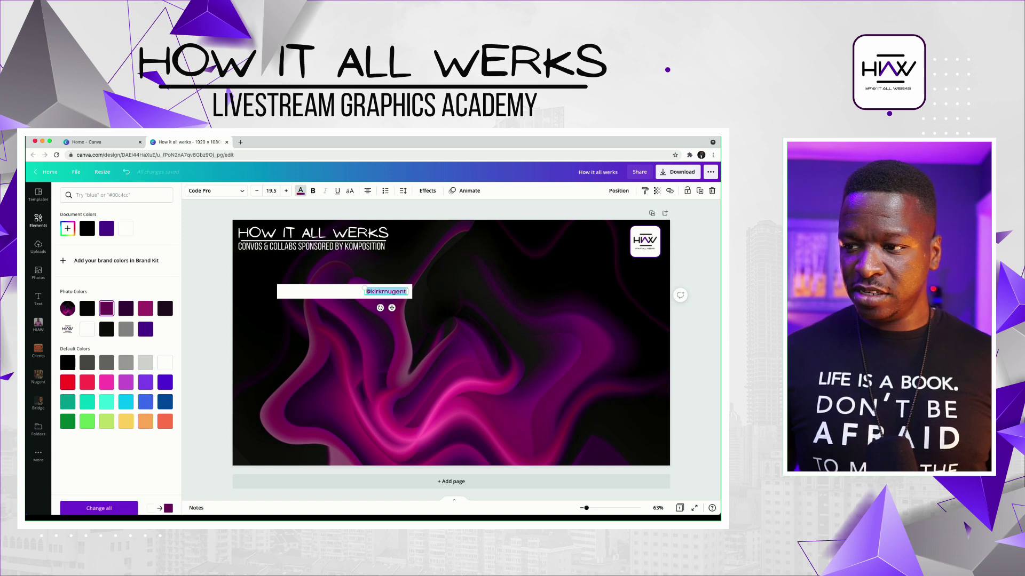
pyautogui.click(38, 220)
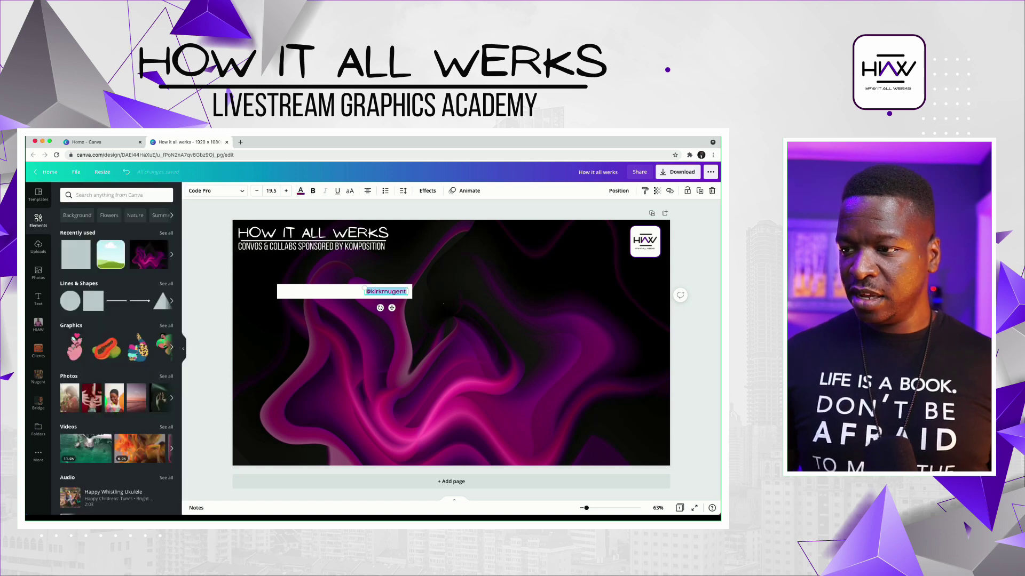
pyautogui.click(480, 374)
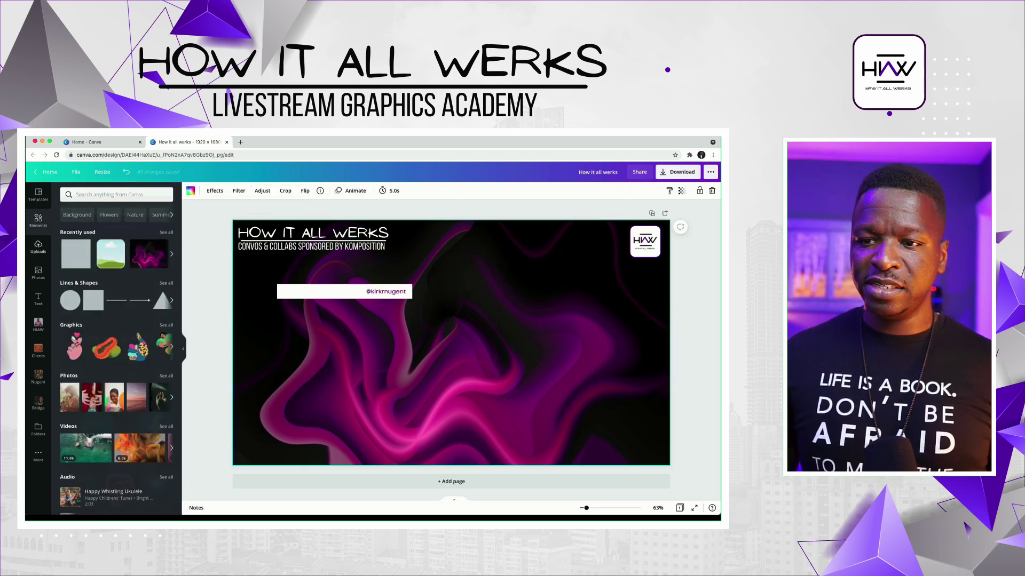
# - Add the Facebook and YouTube logos from Uploads to the design
pyautogui.click(38, 247)
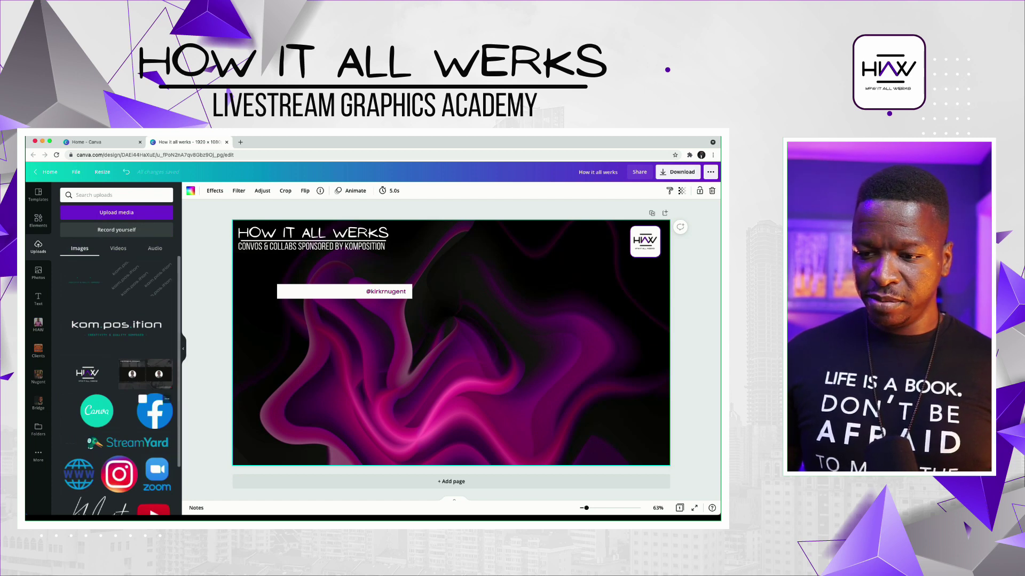
pyautogui.click(155, 411)
pyautogui.scroll(-1, 117, 427)
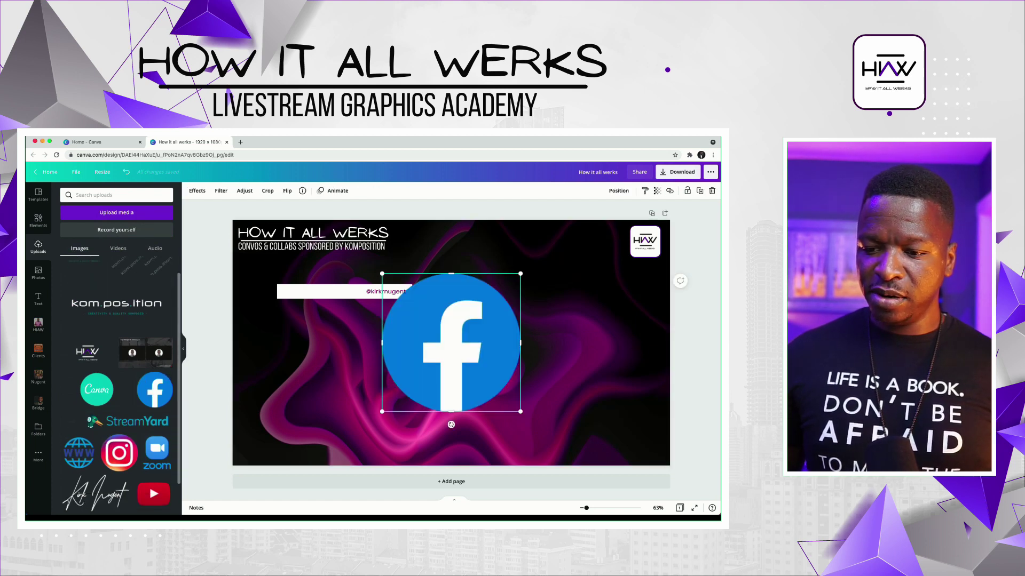
pyautogui.click(154, 494)
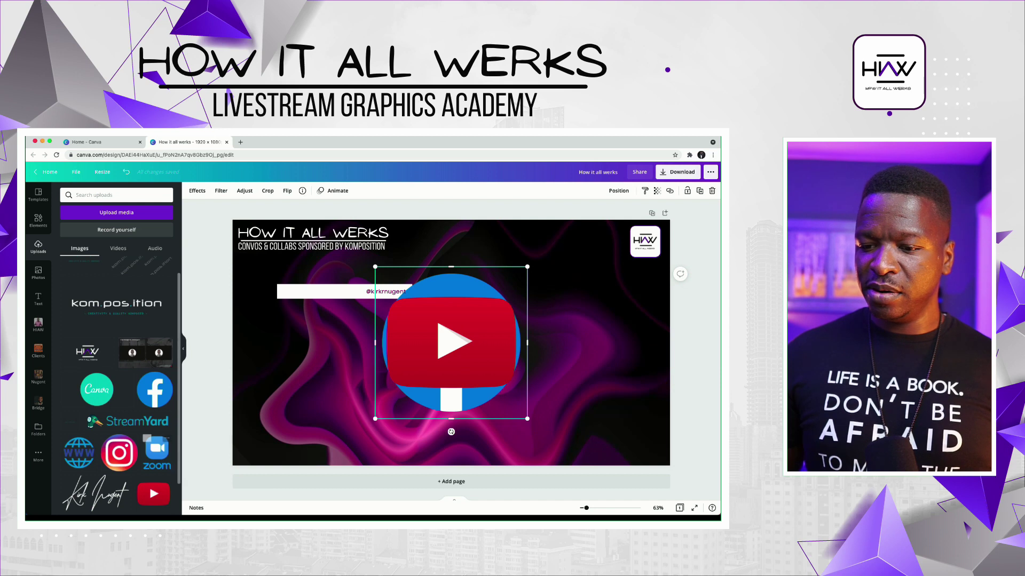
# - Add the Instagram logo as a tiny icon just before the handle
pyautogui.click(119, 452)
pyautogui.moveTo(376, 267); pyautogui.dragTo(301, 323)
pyautogui.moveTo(350, 295); pyautogui.dragTo(359, 291)
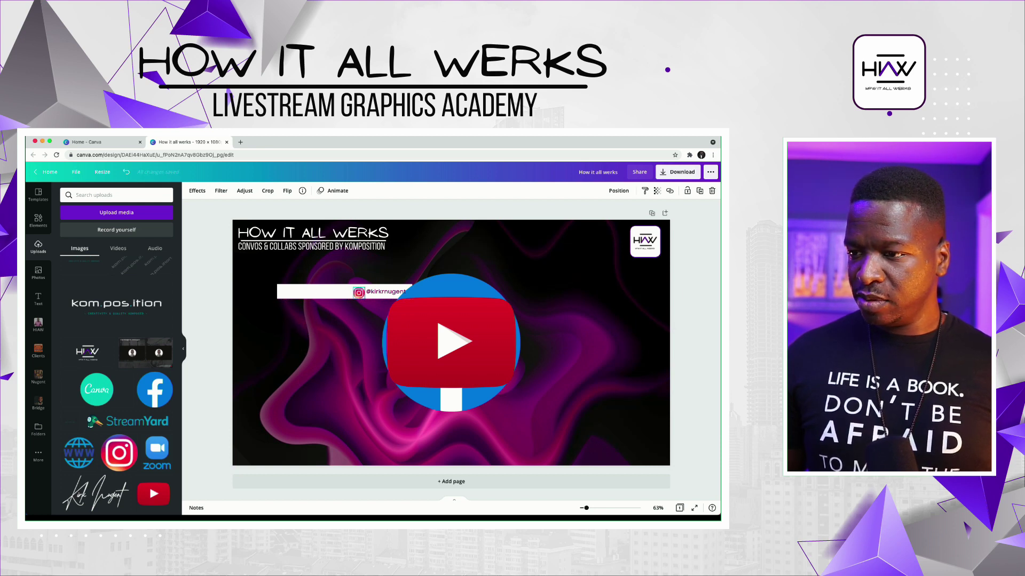